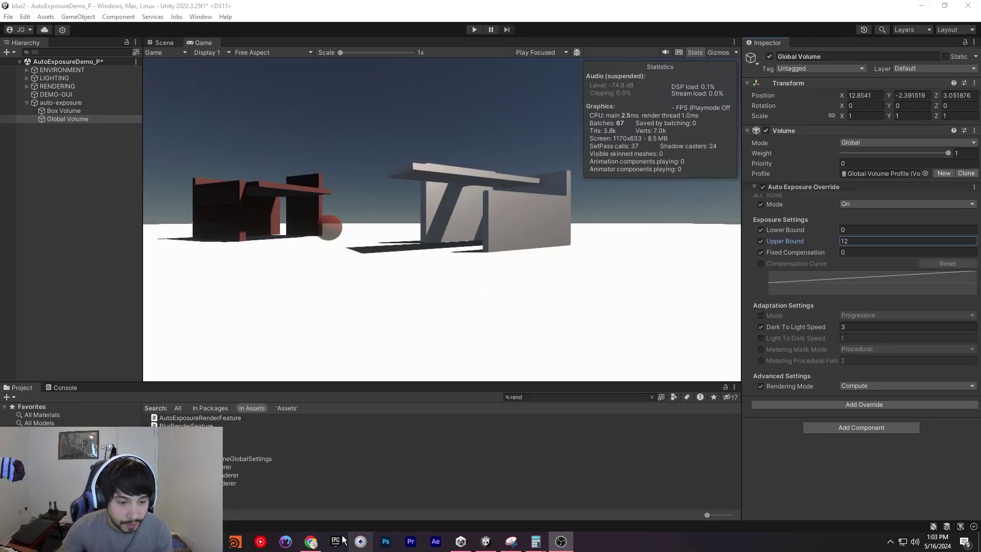
Switch to Chrome to view the OccaSoftware Auto Exposure download page, and minimize the browser
{"action": "left_click", "coordinate": [311, 541]}
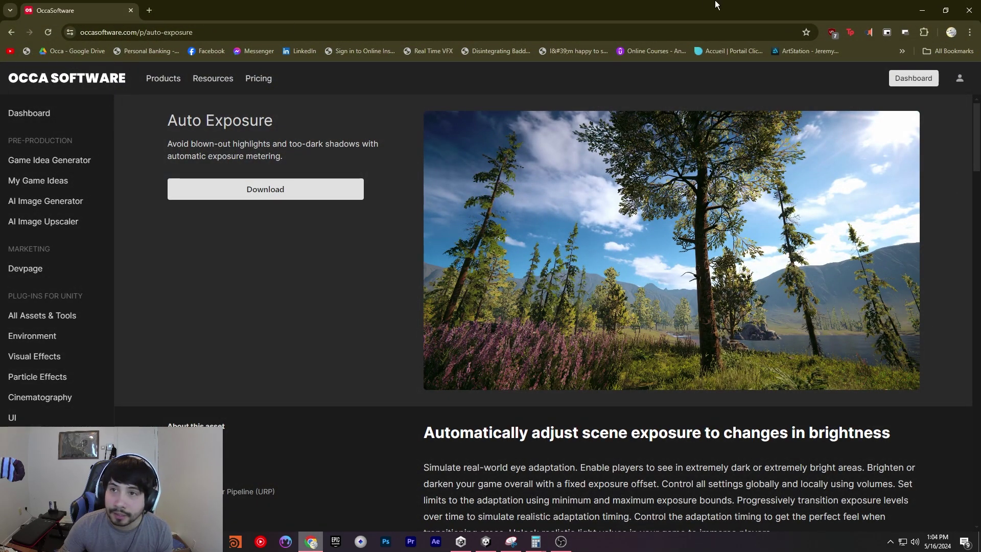
{"action": "left_click_drag", "start_coordinate": [710, 5], "coordinate": [728, 172]}
{"action": "left_click", "coordinate": [839, 183]}
Try to add the downloaded OccaSoftware auto-exposure folder from the desktop to the Unity project's Assets folder, and maximize the editor again
{"action": "left_click_drag", "start_coordinate": [314, 11], "coordinate": [449, 13]}
{"action": "left_click", "coordinate": [102, 306]}
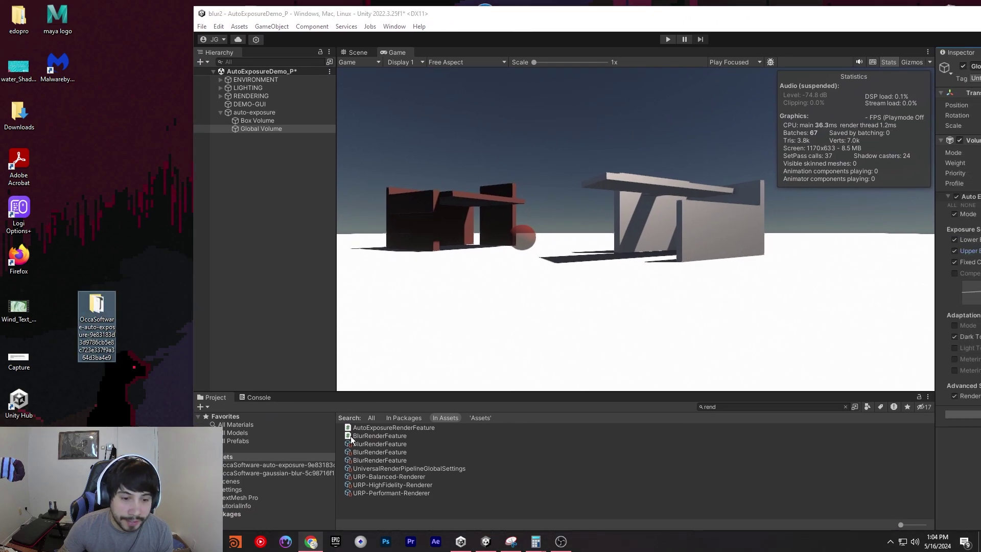
{"action": "left_click", "coordinate": [231, 456]}
{"action": "left_click_drag", "start_coordinate": [95, 320], "coordinate": [210, 428]}
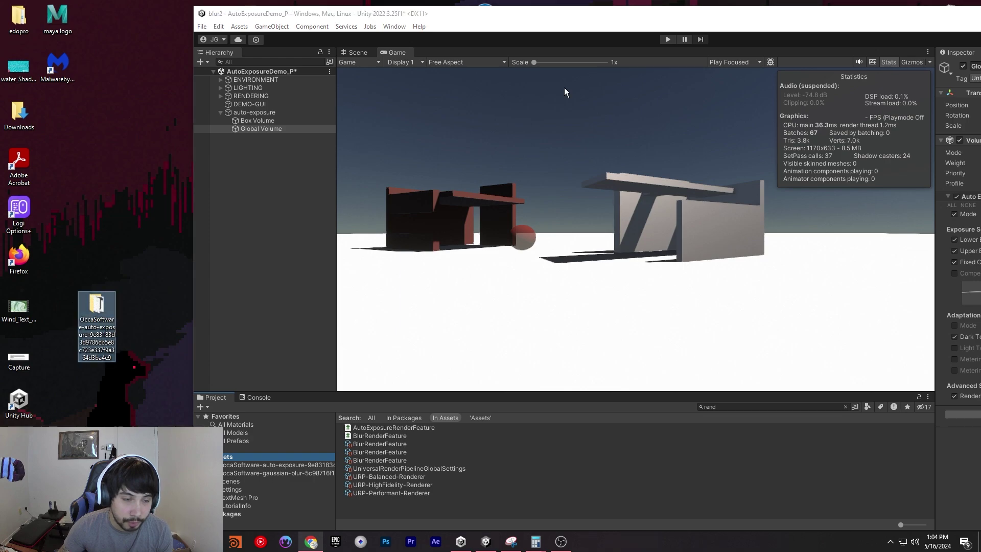
{"action": "left_click_drag", "start_coordinate": [817, 7], "coordinate": [690, 19]}
{"action": "double_click", "coordinate": [690, 24]}
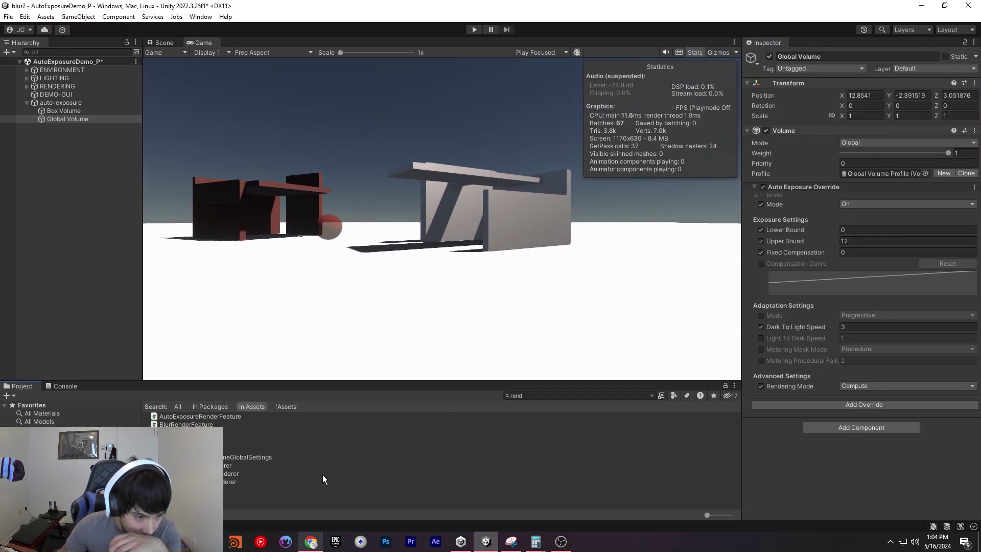
Search the project assets for "rend" and open the URP-HighFidelity-Renderer settings
{"action": "left_click", "coordinate": [56, 453]}
{"action": "left_click", "coordinate": [31, 445]}
{"action": "left_click", "coordinate": [516, 395]}
{"action": "type", "text": "rend"}
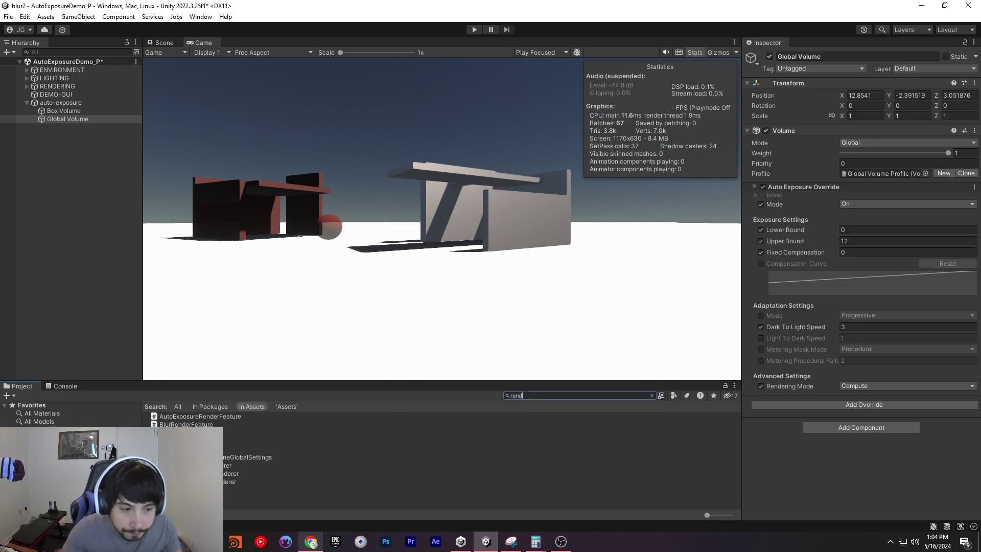
{"action": "left_click", "coordinate": [352, 473]}
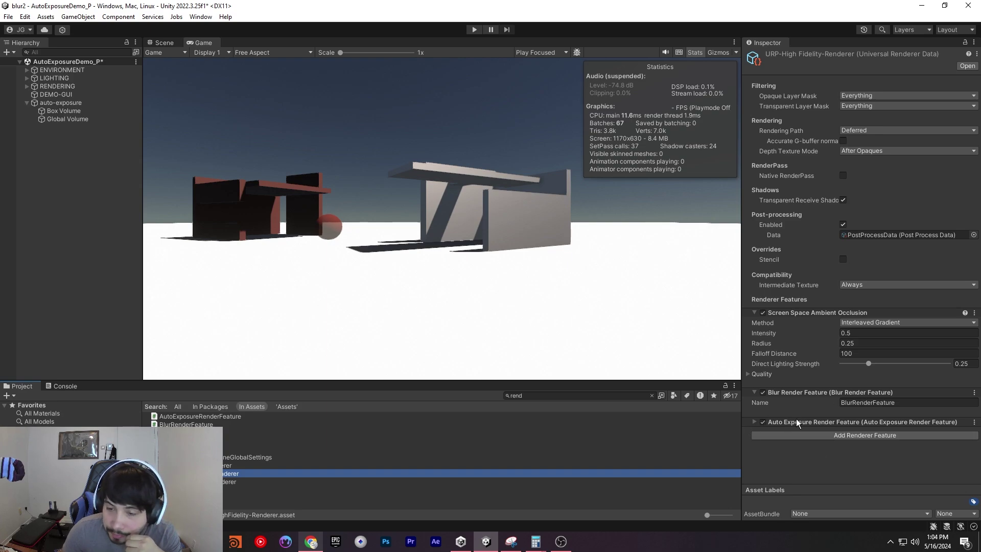
Remove the Auto Exposure Render Feature from the High Fidelity renderer and add it back
{"action": "left_click", "coordinate": [973, 422]}
{"action": "left_click", "coordinate": [918, 462]}
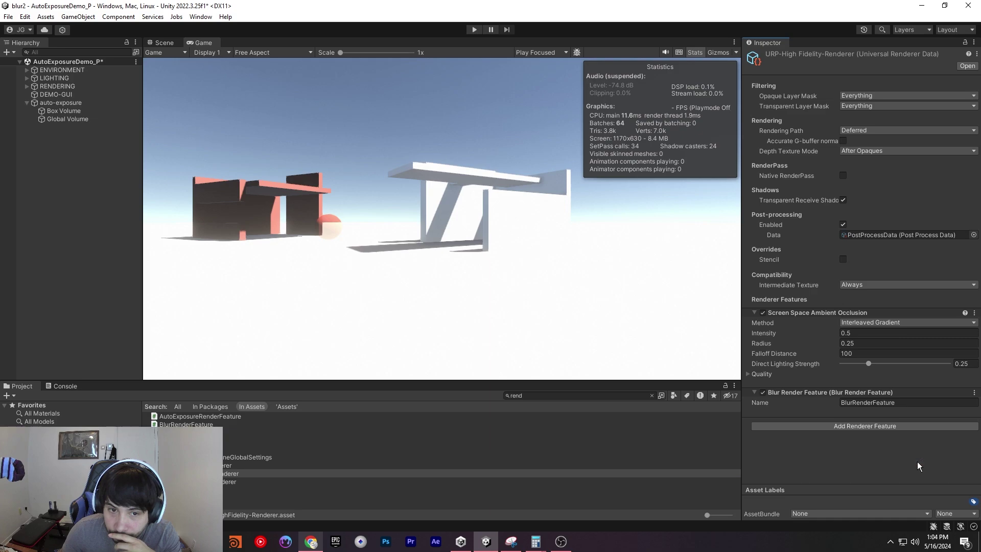
{"action": "left_click", "coordinate": [886, 428]}
{"action": "type", "text": "auto"}
{"action": "key", "text": "Return"}
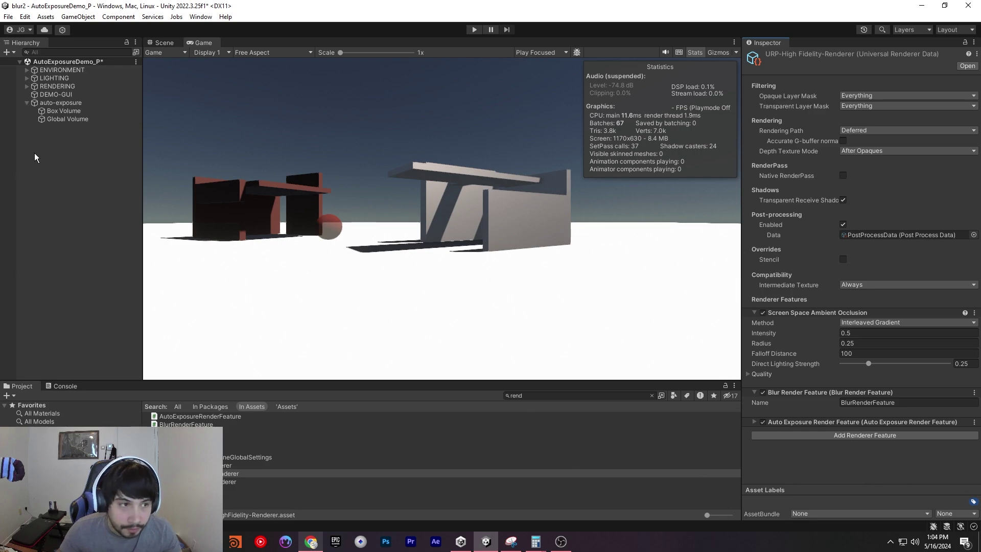
Show the Auto Exposure settings of the Global Volume under auto-exposure and enlarge the Game view
{"action": "left_click", "coordinate": [66, 102]}
{"action": "left_click", "coordinate": [57, 111]}
{"action": "left_click", "coordinate": [61, 120]}
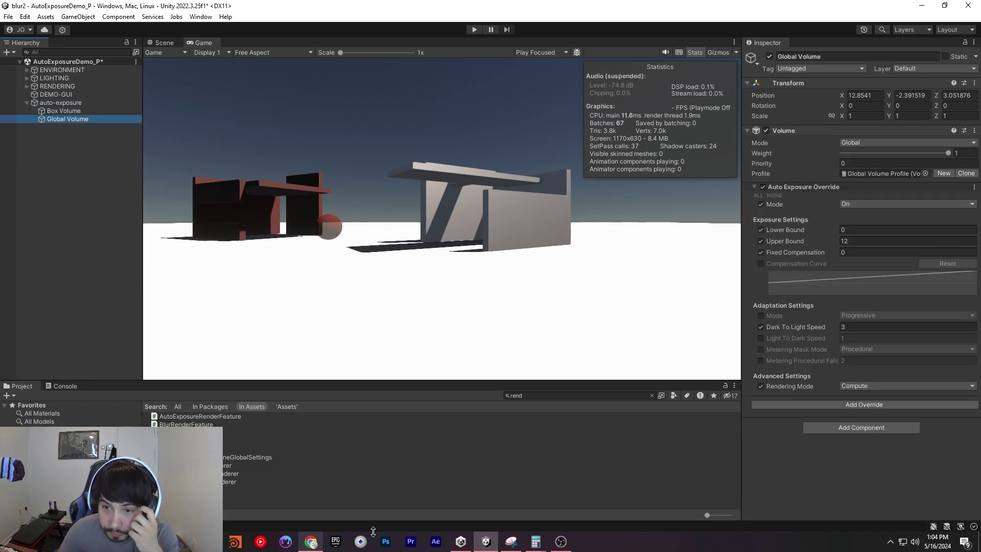
{"action": "left_click_drag", "start_coordinate": [510, 381], "coordinate": [552, 445]}
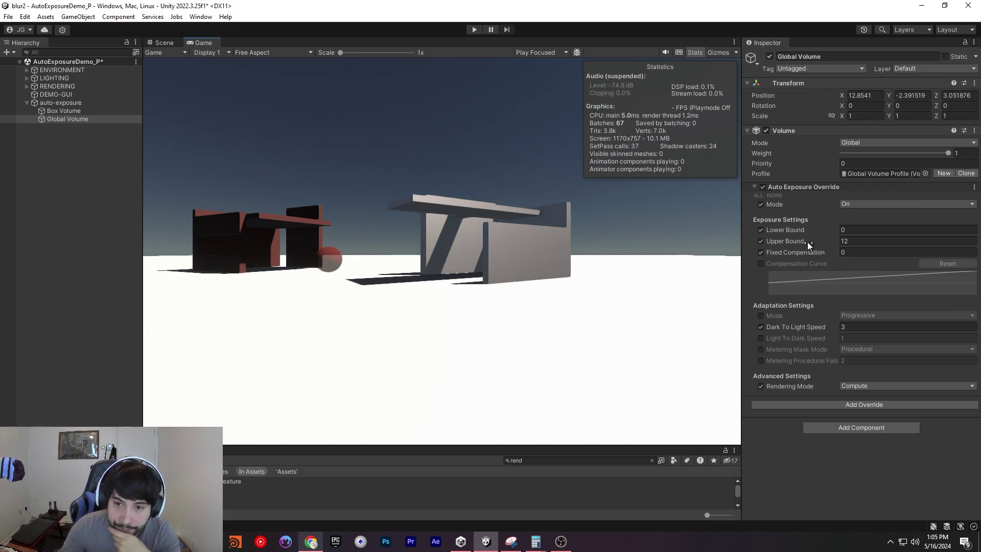
Try Upper Bound values of 1.7 and 5.5 on the Auto Exposure Override, and undo both changes
{"action": "left_click_drag", "start_coordinate": [796, 240], "coordinate": [740, 238]}
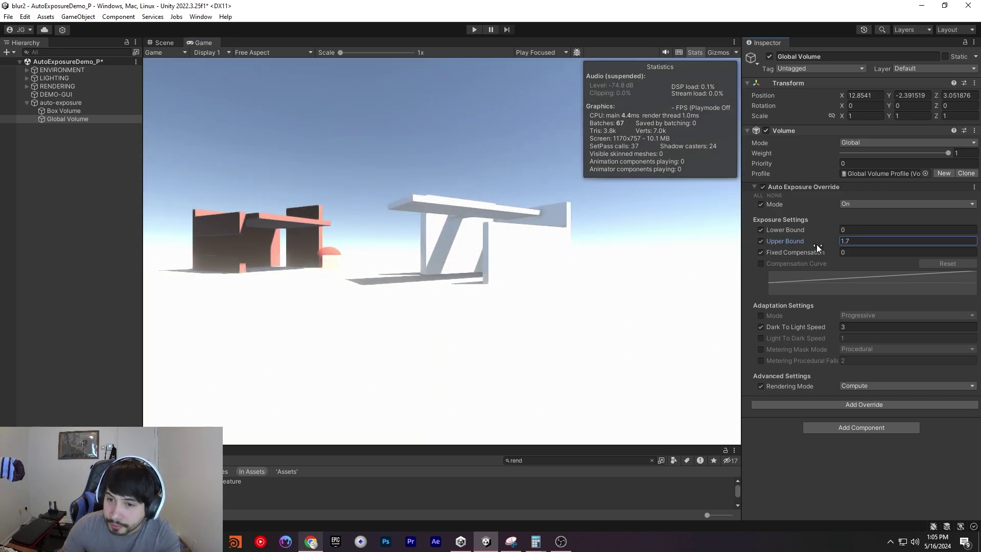
{"action": "left_click_drag", "start_coordinate": [796, 241], "coordinate": [813, 241]}
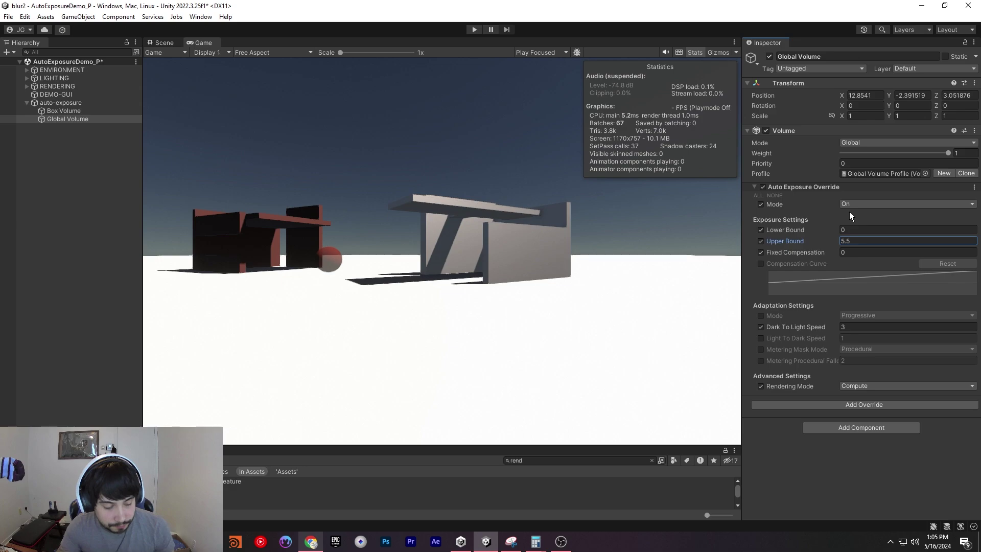
{"action": "key", "text": "ctrl+z"}
{"action": "key", "text": "ctrl+z"}
Try a Lower Bound of 7.85 and a reduced Upper Bound, undoing each change
{"action": "left_click_drag", "start_coordinate": [799, 231], "coordinate": [798, 234]}
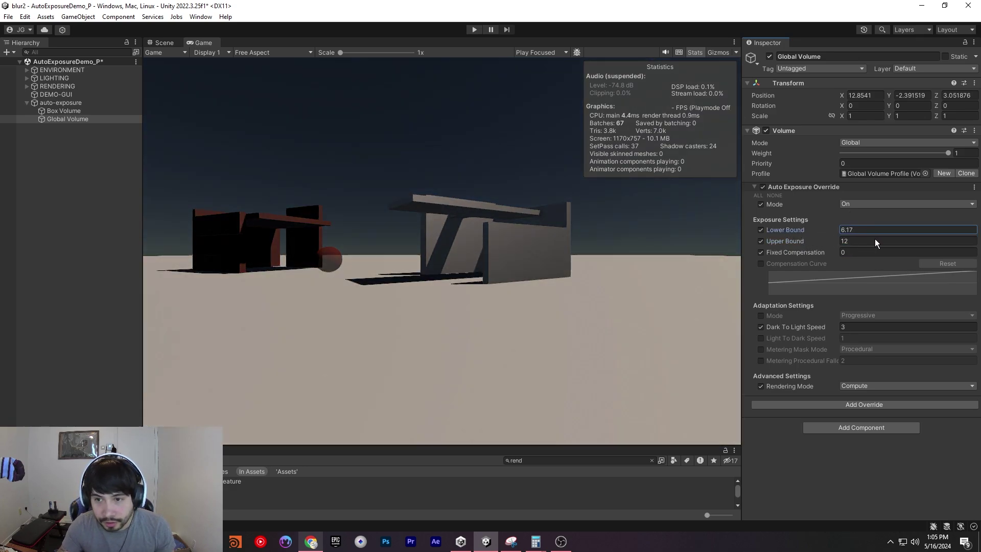
{"action": "left_click_drag", "start_coordinate": [875, 238], "coordinate": [899, 241]}
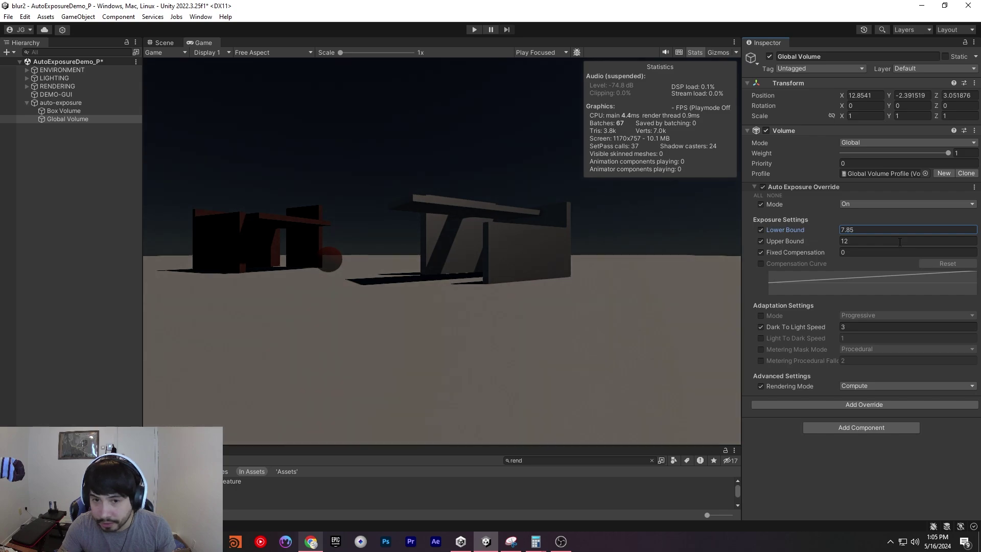
{"action": "key", "text": "ctrl+z"}
{"action": "left_click_drag", "start_coordinate": [797, 243], "coordinate": [637, 246]}
{"action": "key", "text": "ctrl+z"}
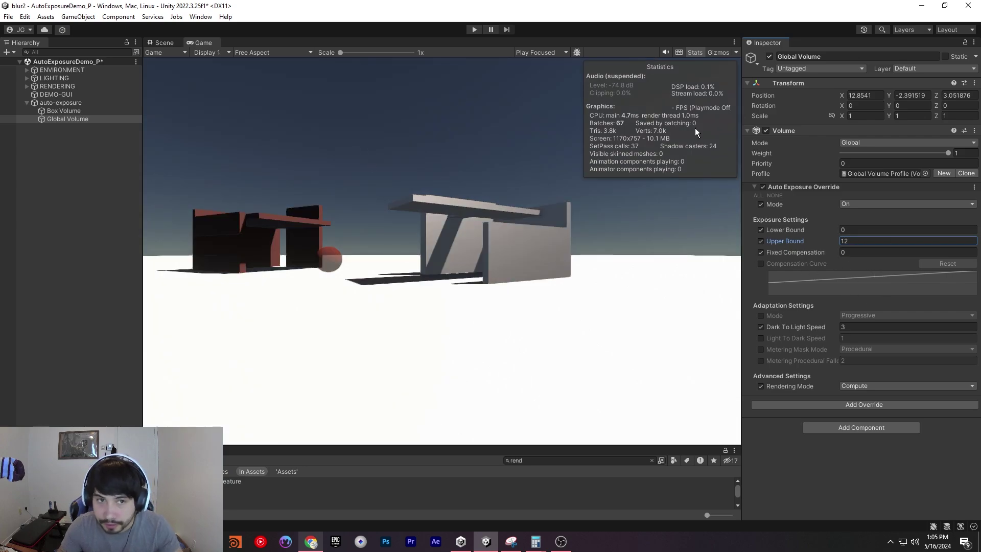
Run the scene in Play mode, hide the Statistics overlay, and look around to see the exposure adapt
{"action": "left_click", "coordinate": [475, 29]}
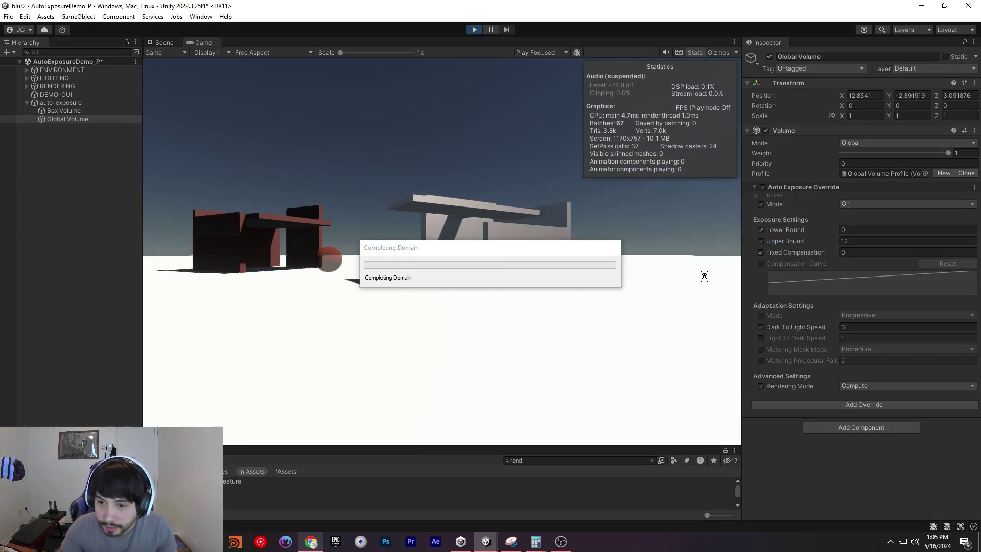
{"action": "right_click_drag", "start_coordinate": [505, 259], "coordinate": [890, 435]}
{"action": "key", "text": "w"}
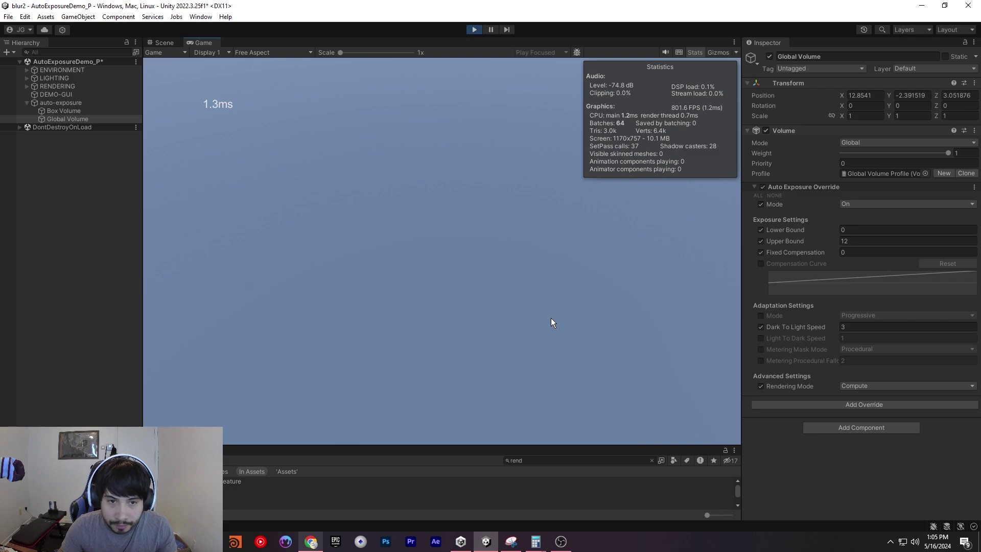
{"action": "right_click_drag", "start_coordinate": [551, 317], "coordinate": [527, 330]}
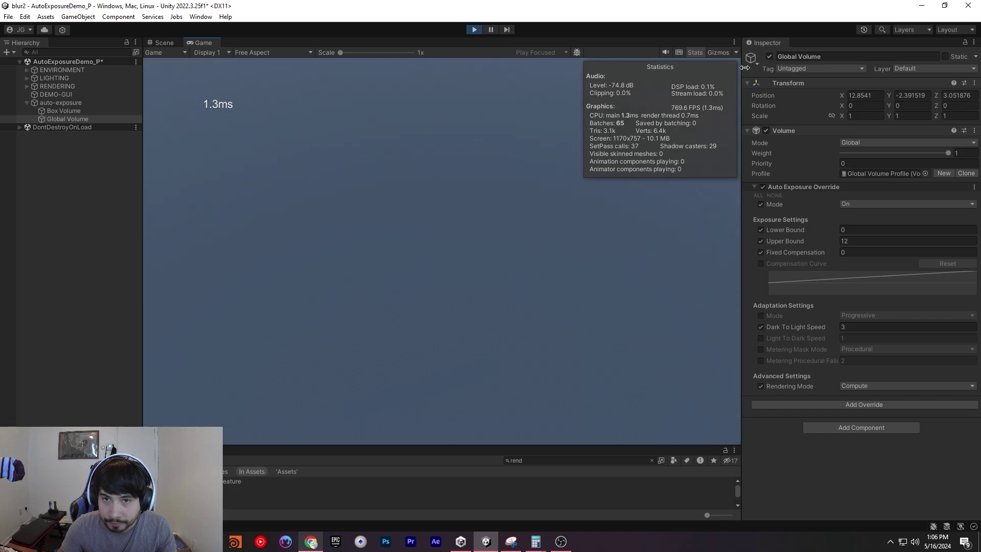
{"action": "left_click", "coordinate": [693, 52]}
{"action": "right_click_drag", "start_coordinate": [575, 384], "coordinate": [582, 202]}
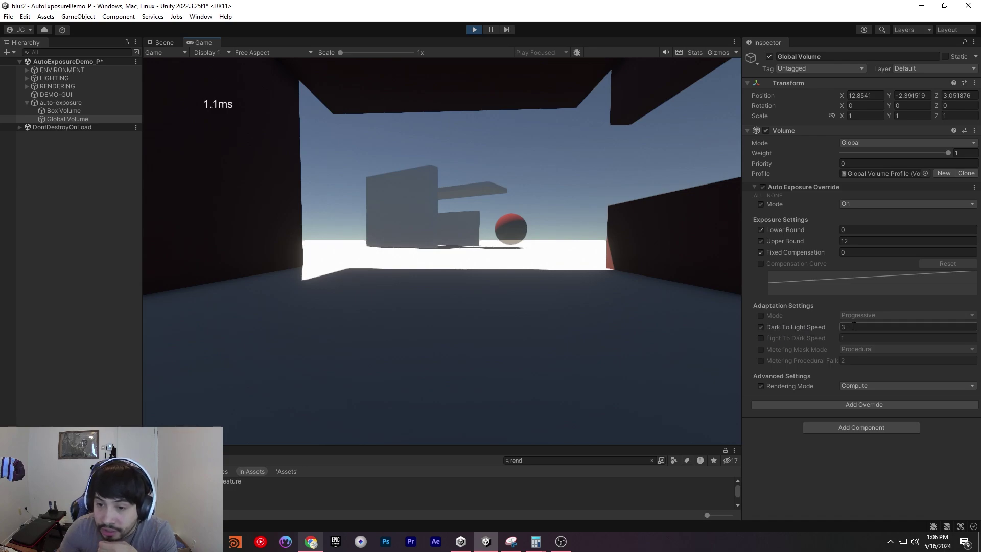
Test Dark To Light Speed values of 10 and 1 in the running scene, and set it back to 3
{"action": "left_click", "coordinate": [886, 326]}
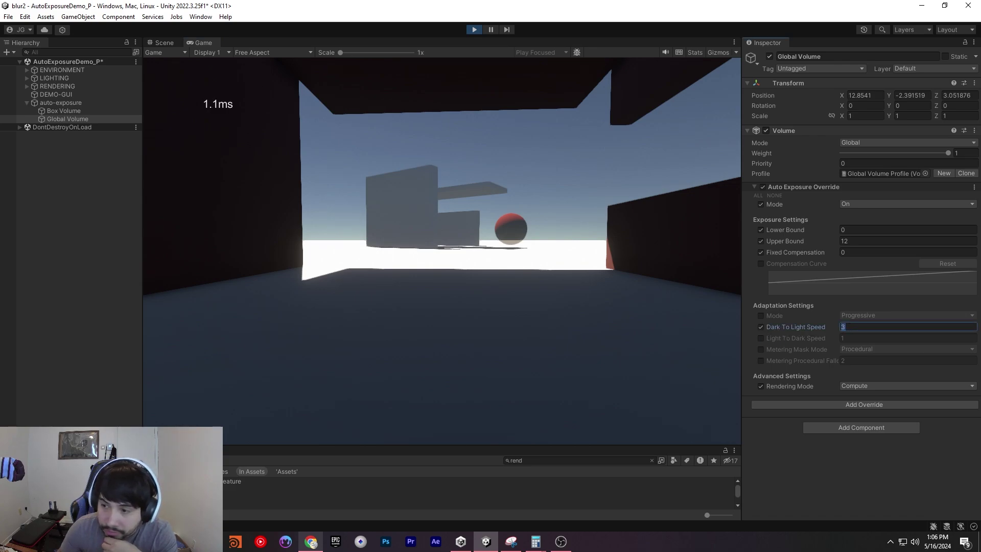
{"action": "type", "text": "10"}
{"action": "left_click", "coordinate": [561, 310]}
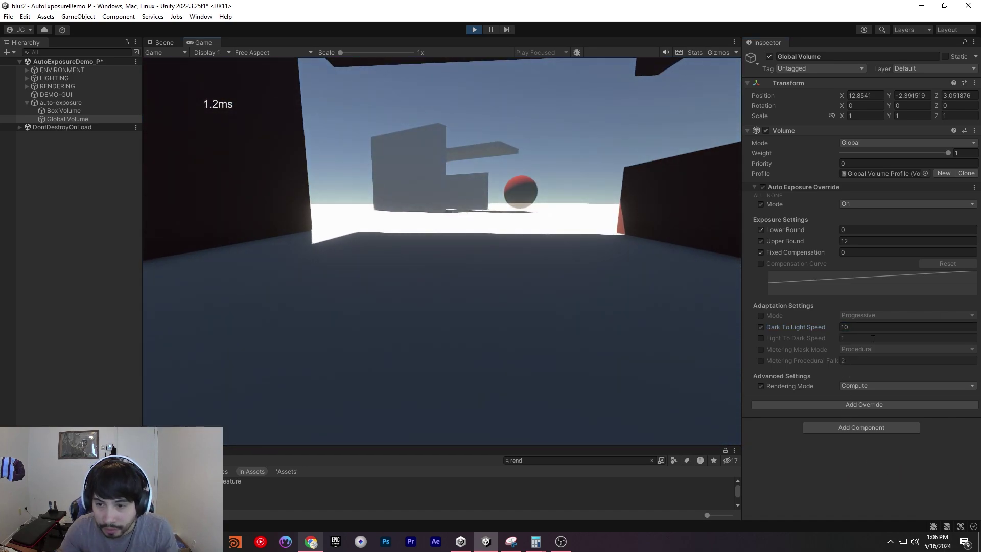
{"action": "left_click", "coordinate": [843, 328]}
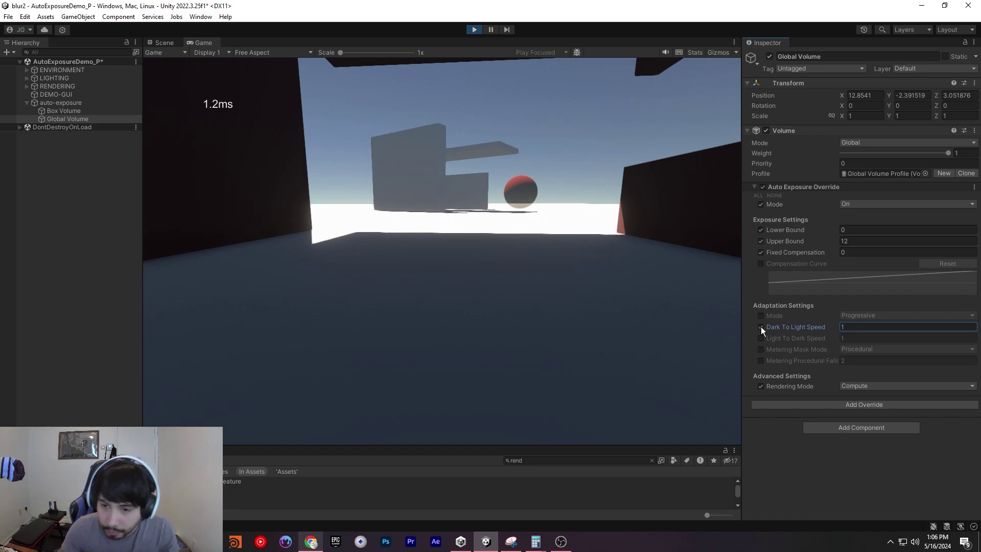
{"action": "key", "text": "Return"}
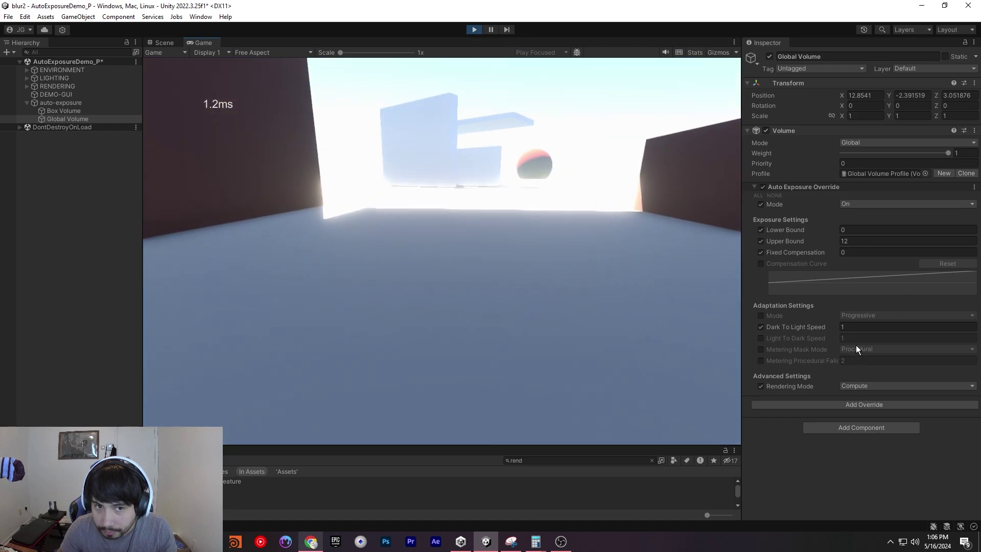
{"action": "left_click", "coordinate": [856, 325]}
{"action": "type", "text": "3"}
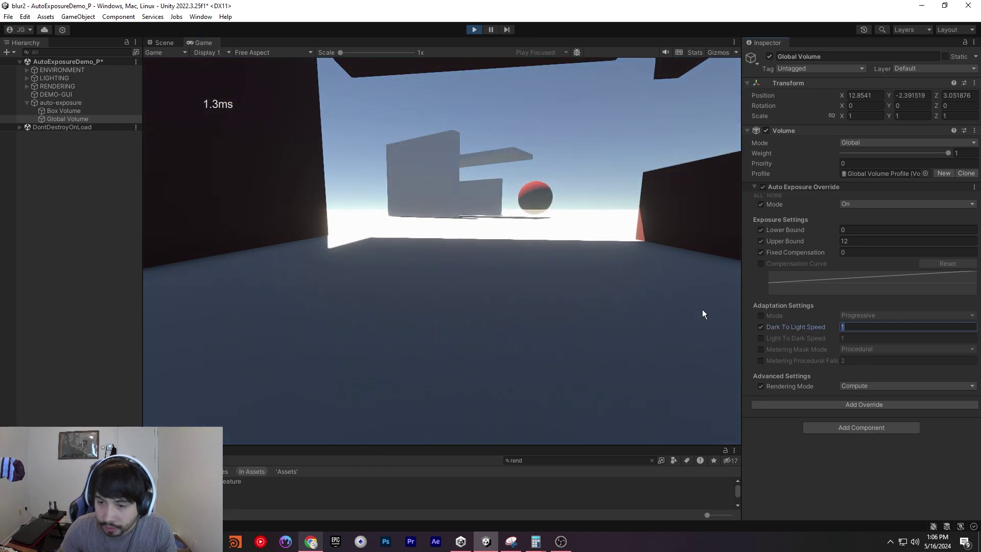
Enable the adaptation Mode override, compare Instant with Progressive in the running scene, and leave it on Progressive
{"action": "left_click", "coordinate": [759, 314]}
{"action": "left_click", "coordinate": [901, 315]}
{"action": "left_click", "coordinate": [880, 335]}
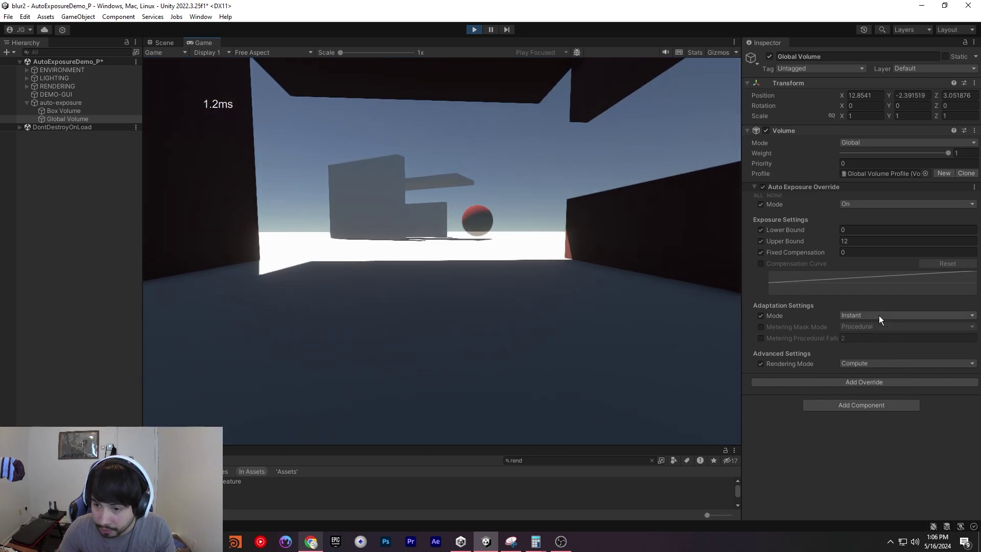
{"action": "left_click", "coordinate": [879, 315]}
{"action": "left_click", "coordinate": [881, 326]}
{"action": "left_click", "coordinate": [856, 314]}
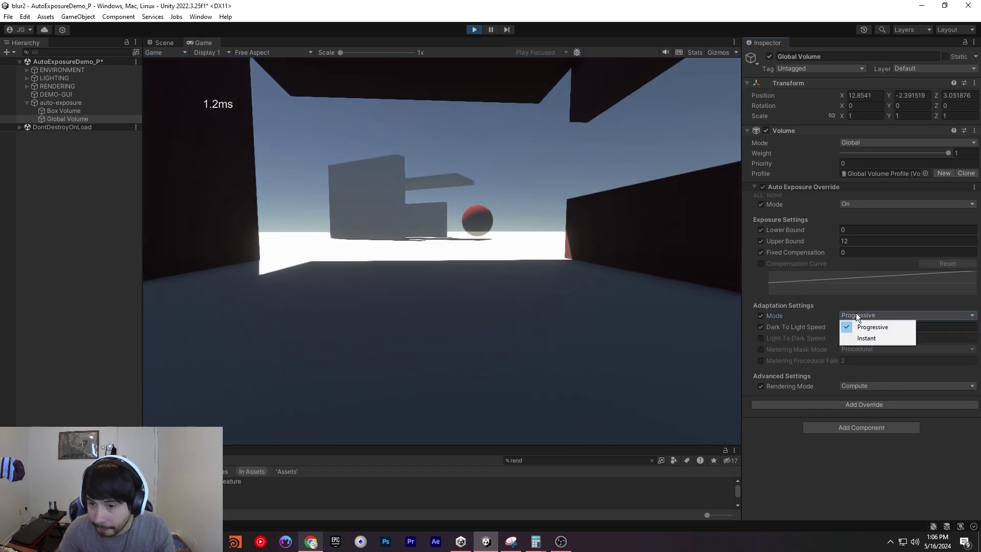
{"action": "left_click", "coordinate": [864, 337]}
{"action": "left_click", "coordinate": [875, 313]}
{"action": "left_click", "coordinate": [875, 323]}
Enable the Light To Dark Speed and Metering Mask Mode overrides, trying Textural before setting the mask mode to Procedural
{"action": "left_click", "coordinate": [760, 338]}
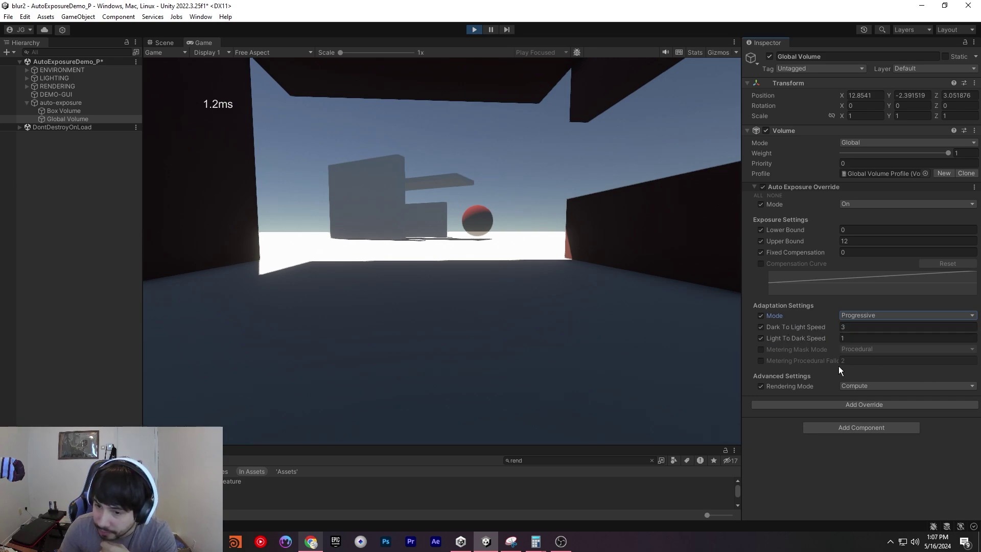
{"action": "left_click", "coordinate": [761, 350]}
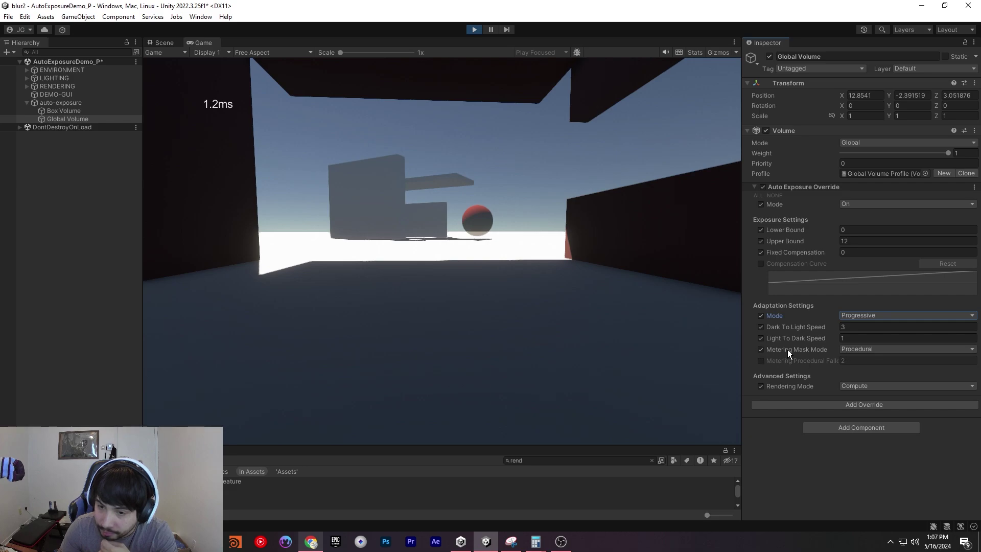
{"action": "left_click", "coordinate": [863, 349]}
{"action": "left_click", "coordinate": [878, 372]}
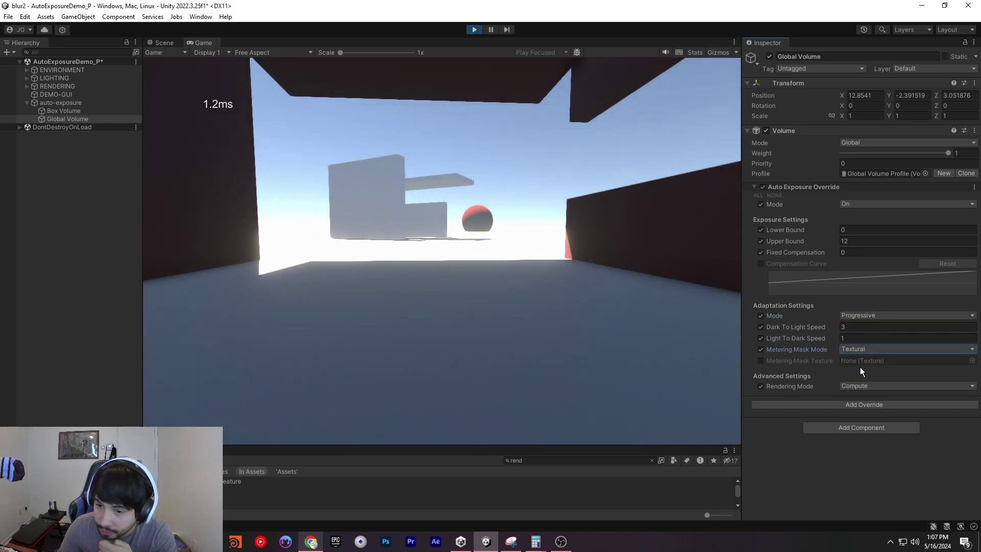
{"action": "left_click", "coordinate": [878, 350]}
{"action": "left_click", "coordinate": [891, 360]}
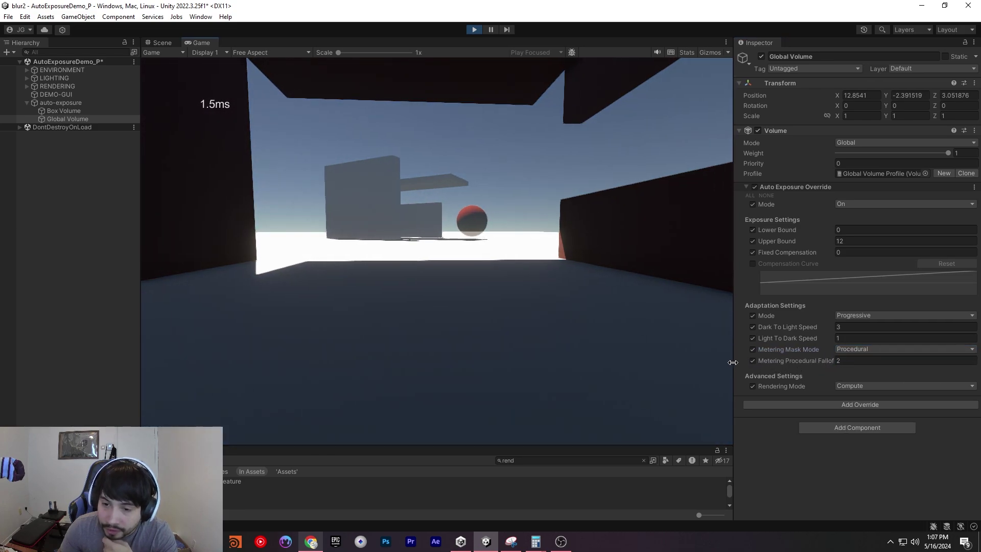
Widen the Inspector, and test Metering Procedural Falloff at 8.56 and 2.11 before setting it to 2
{"action": "left_click_drag", "start_coordinate": [742, 362], "coordinate": [683, 363]}
{"action": "left_click_drag", "start_coordinate": [746, 365], "coordinate": [919, 367]}
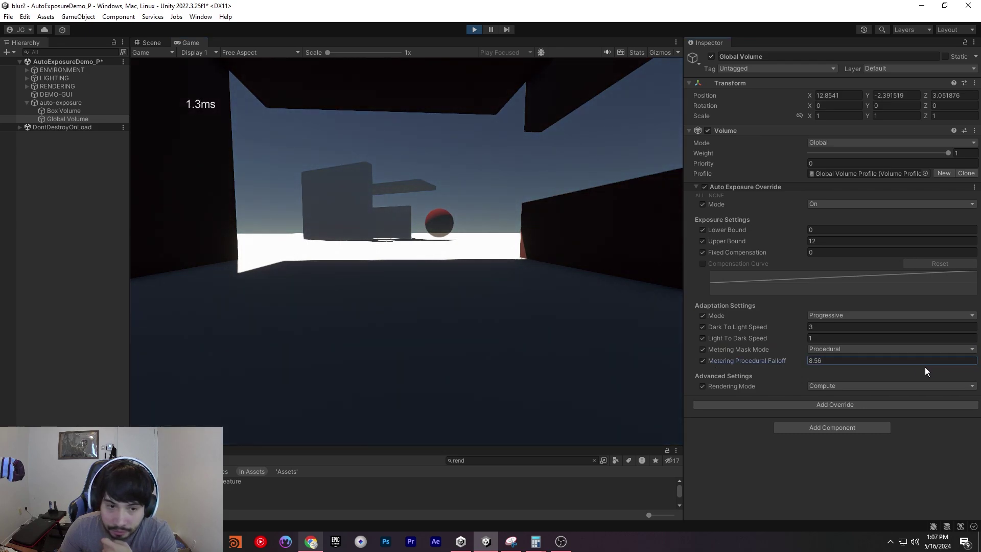
{"action": "right_click_drag", "start_coordinate": [419, 250], "coordinate": [758, 515]}
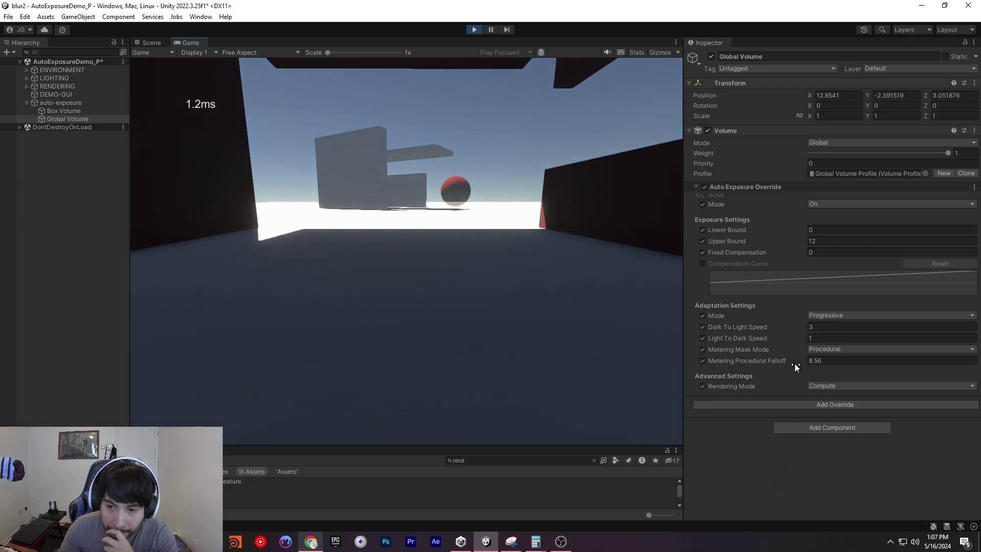
{"action": "left_click_drag", "start_coordinate": [795, 363], "coordinate": [694, 362]}
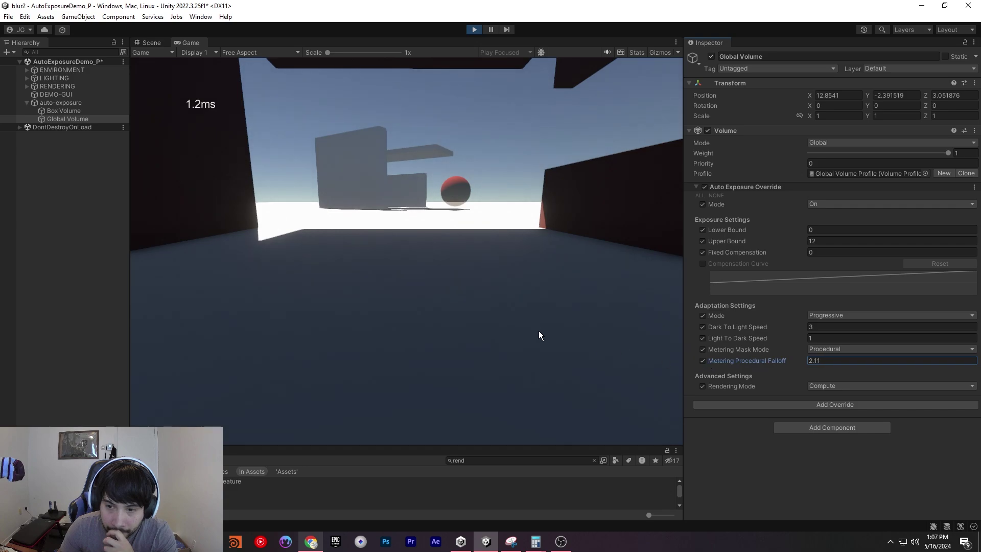
{"action": "key", "text": "Return"}
{"action": "type", "text": "2"}
Look around the running scene to check how the exposure responds with the Metering Procedural Falloff of 2
{"action": "right_click_drag", "start_coordinate": [649, 327], "coordinate": [764, 549]}
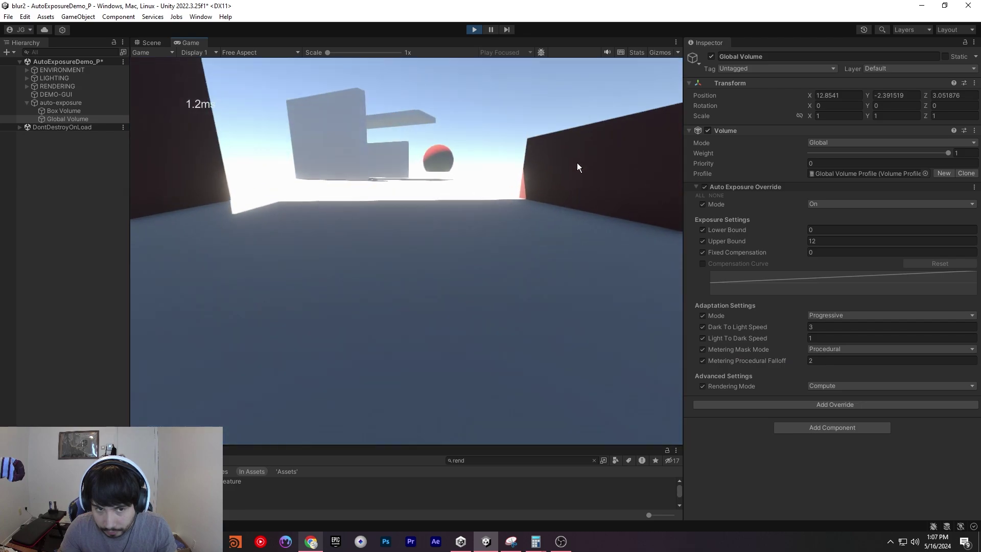
{"action": "right_click_drag", "start_coordinate": [577, 163], "coordinate": [572, 140]}
{"action": "left_click_drag", "start_coordinate": [783, 360], "coordinate": [830, 360]}
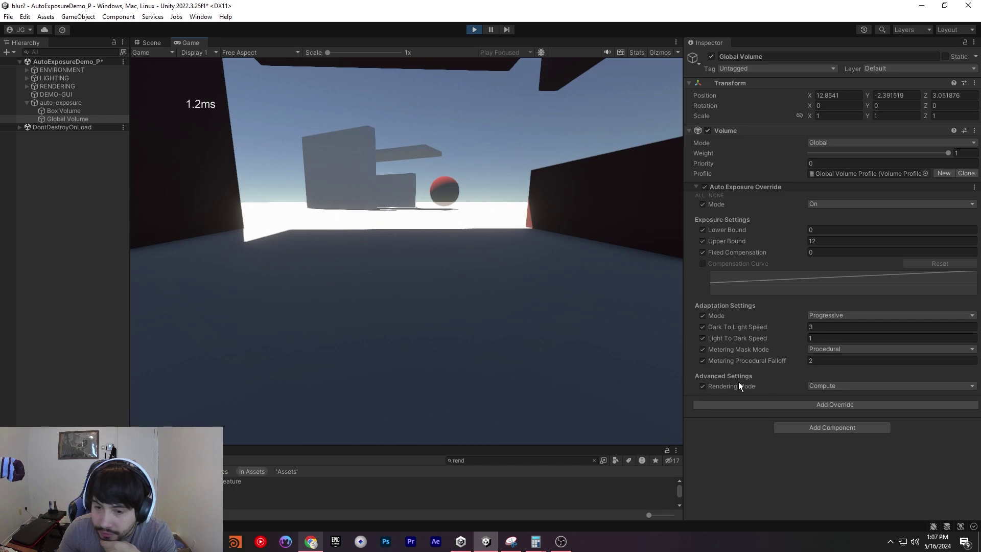
Set the Auto Exposure Rendering Mode to Fragment and enable the Sample Count, Animate Sample Positions and Response overrides
{"action": "left_click", "coordinate": [842, 391]}
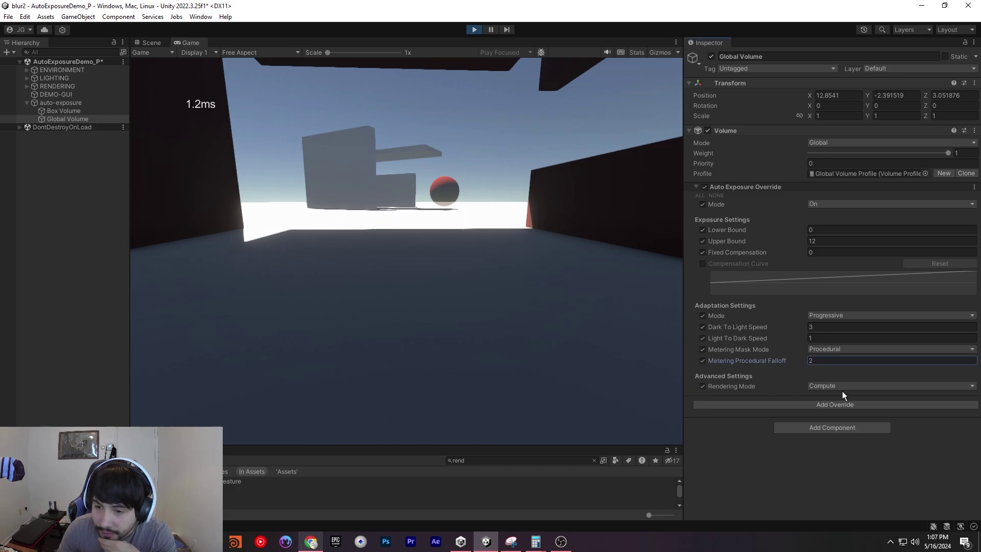
{"action": "left_click", "coordinate": [825, 386]}
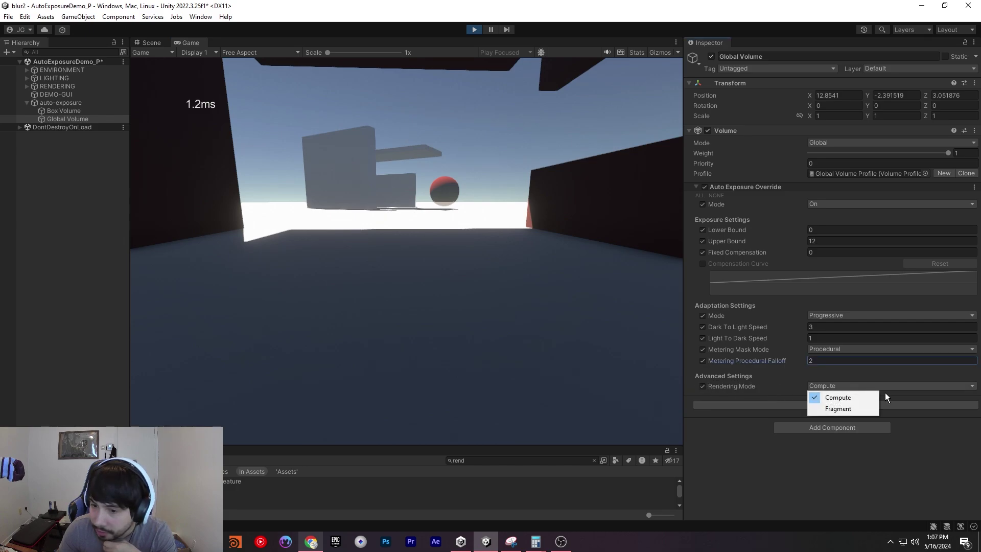
{"action": "left_click", "coordinate": [847, 409]}
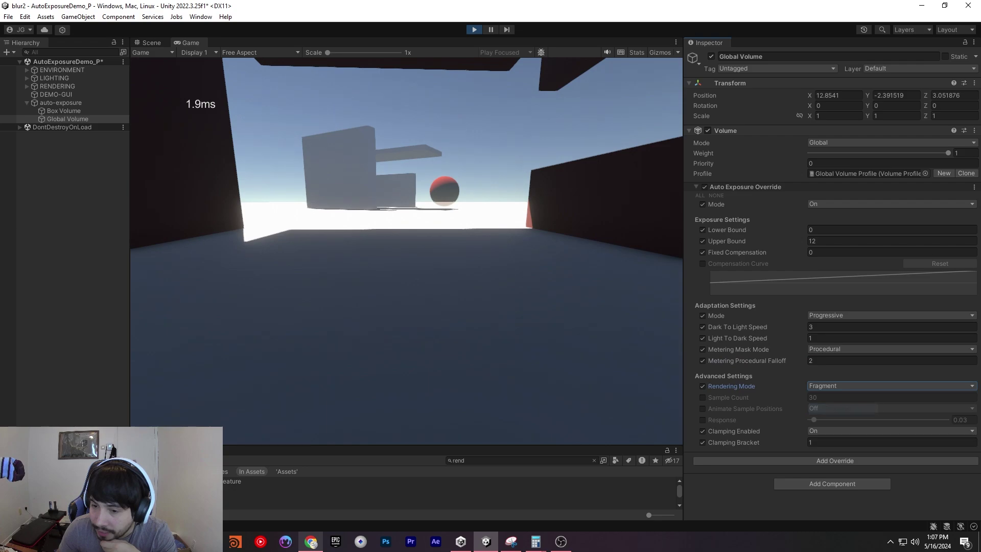
{"action": "left_click", "coordinate": [702, 398]}
{"action": "left_click", "coordinate": [702, 409]}
{"action": "left_click", "coordinate": [702, 419]}
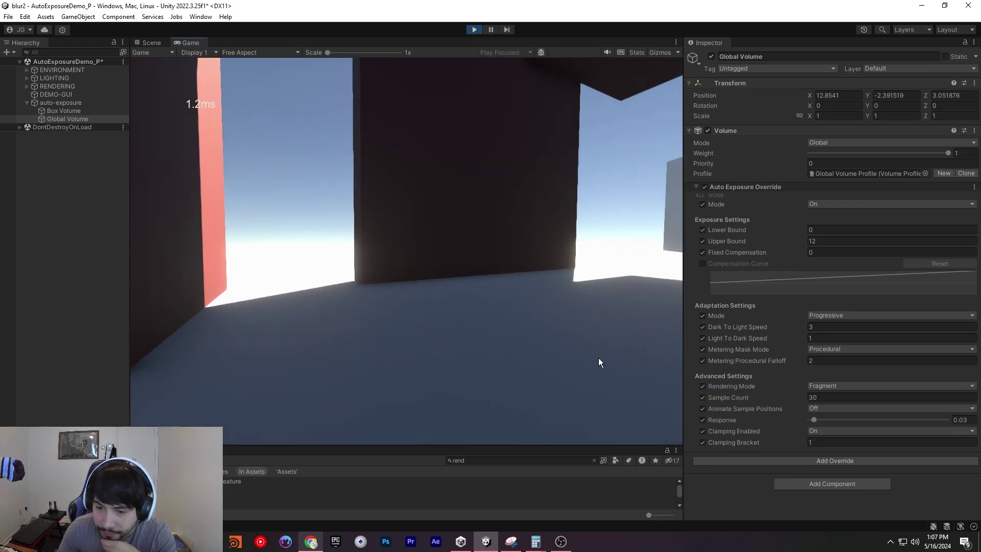
Look around the running scene, try a Sample Count of 366, and undo that change
{"action": "right_click_drag", "start_coordinate": [598, 357], "coordinate": [801, 350]}
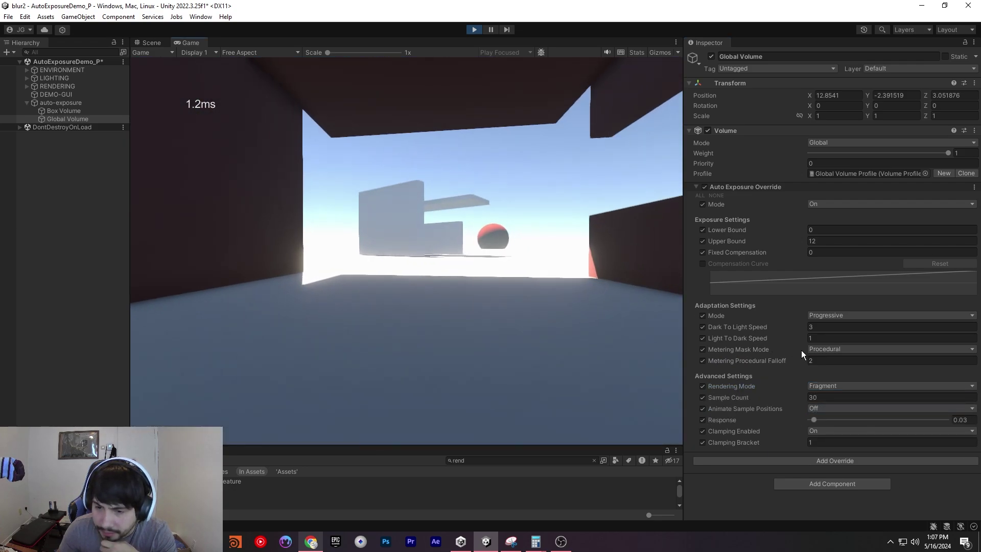
{"action": "right_click_drag", "start_coordinate": [471, 346], "coordinate": [476, 341]}
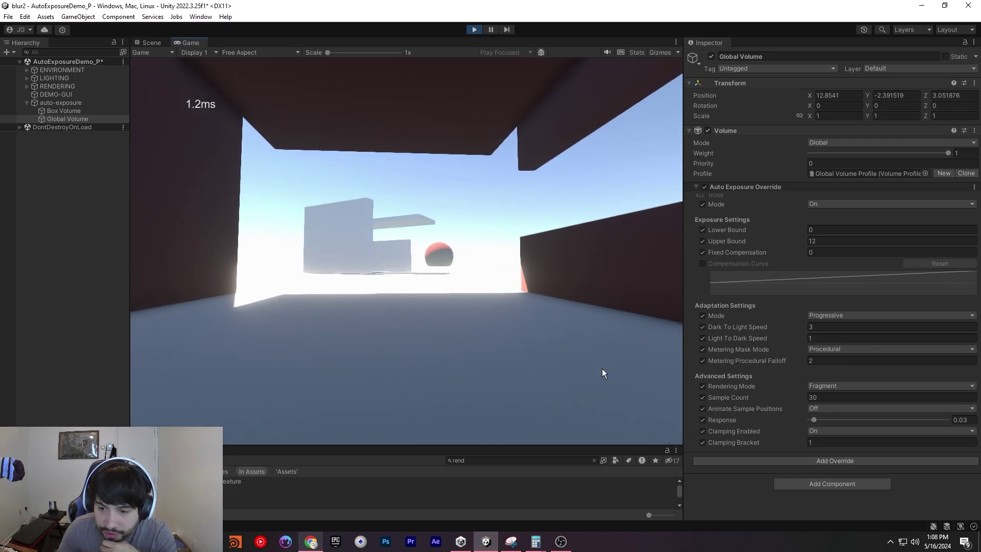
{"action": "left_click_drag", "start_coordinate": [734, 397], "coordinate": [912, 415]}
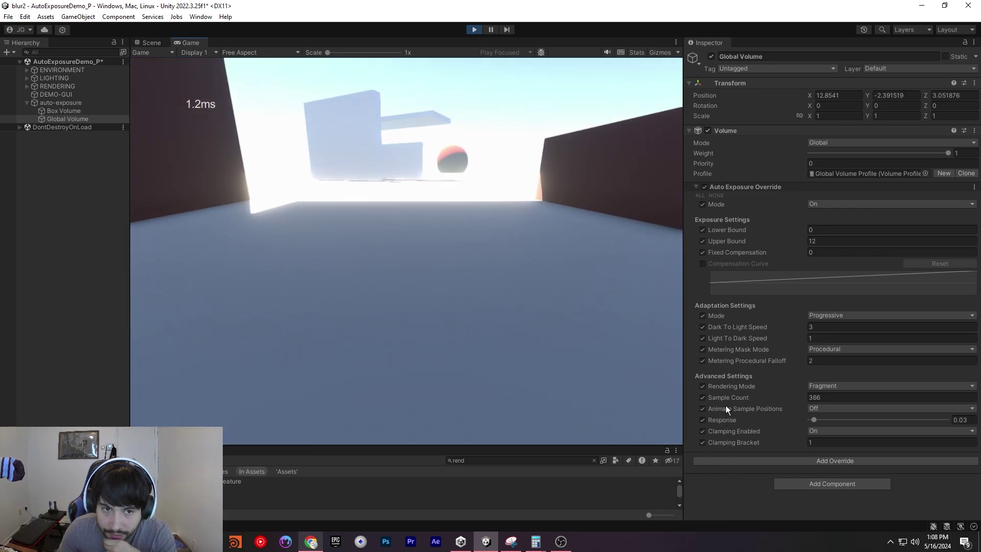
{"action": "key", "text": "ctrl+z"}
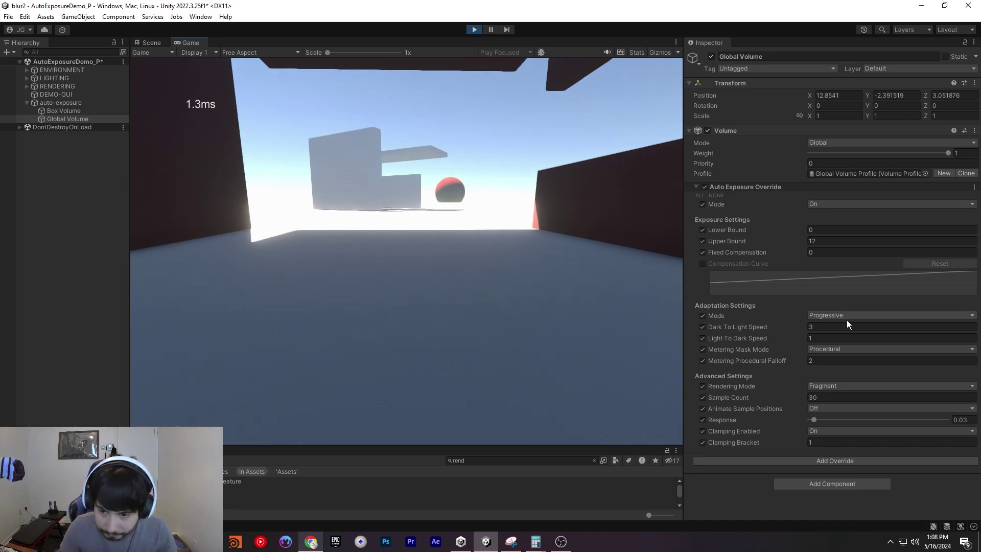
Test Animate Sample Positions set to On with a Response of 0.441, and revert them to Off and 0.03
{"action": "left_click", "coordinate": [814, 408]}
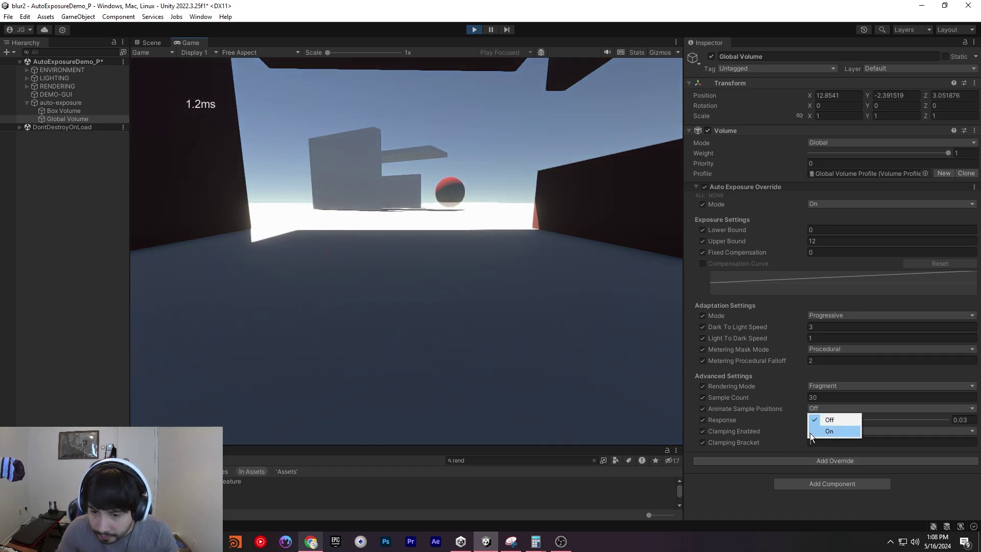
{"action": "left_click", "coordinate": [832, 431]}
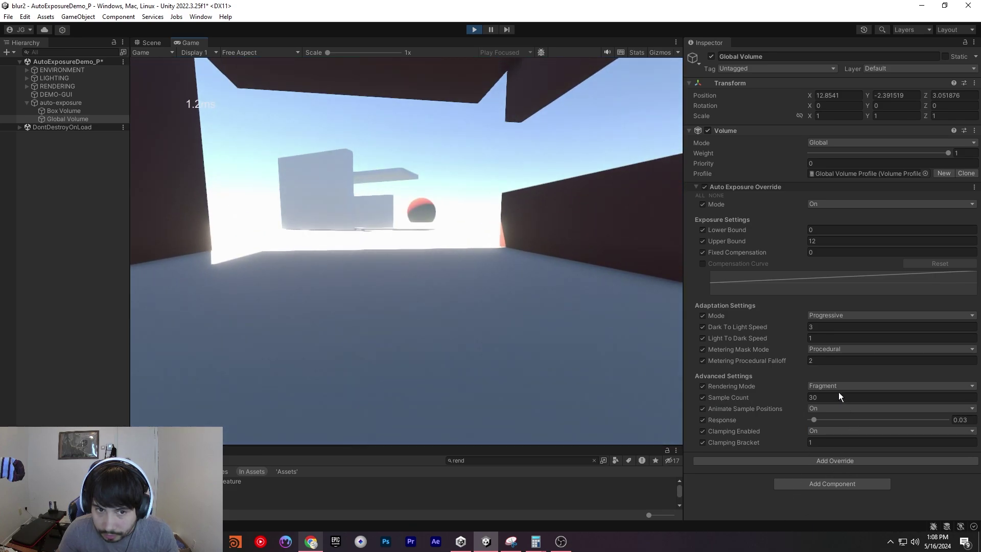
{"action": "left_click_drag", "start_coordinate": [816, 419], "coordinate": [869, 426]}
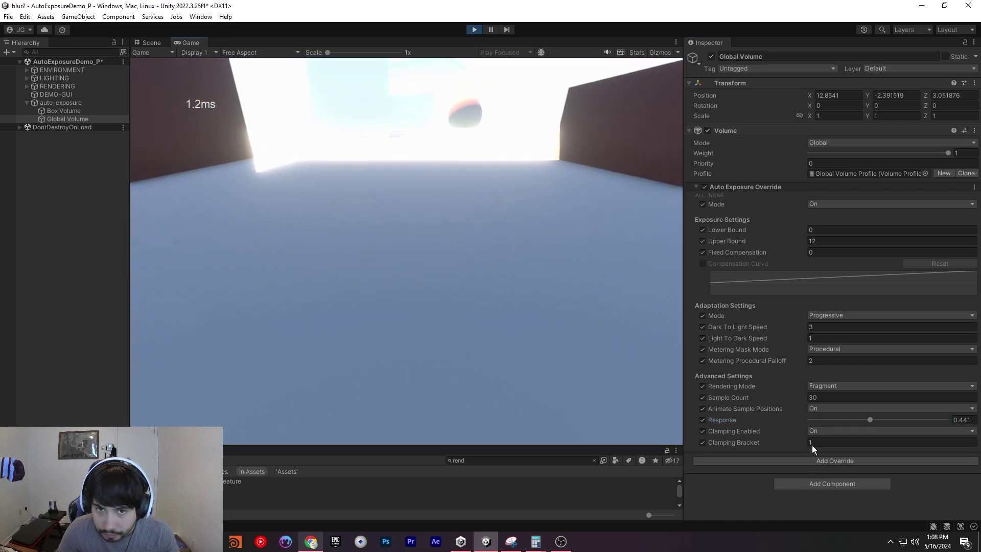
{"action": "left_click", "coordinate": [813, 420]}
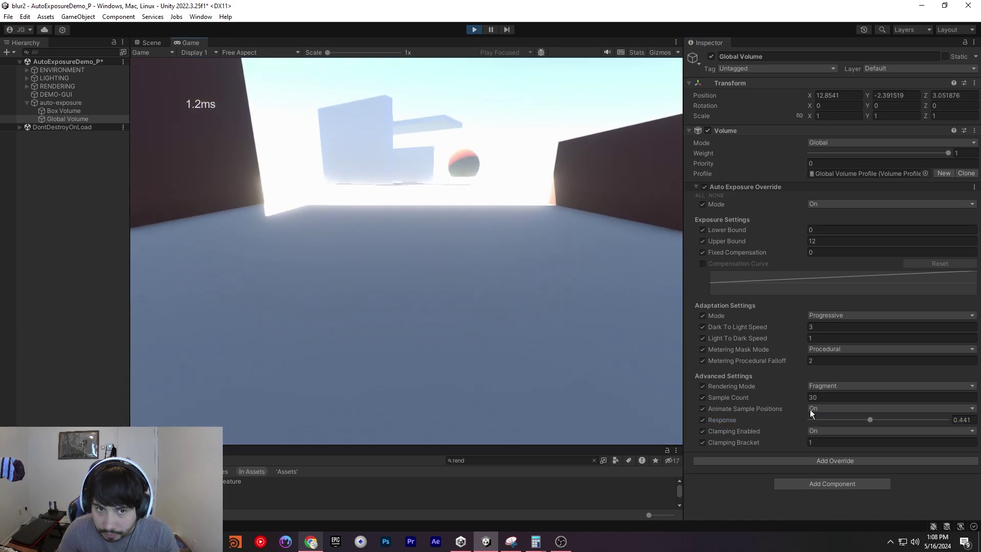
{"action": "left_click", "coordinate": [857, 409]}
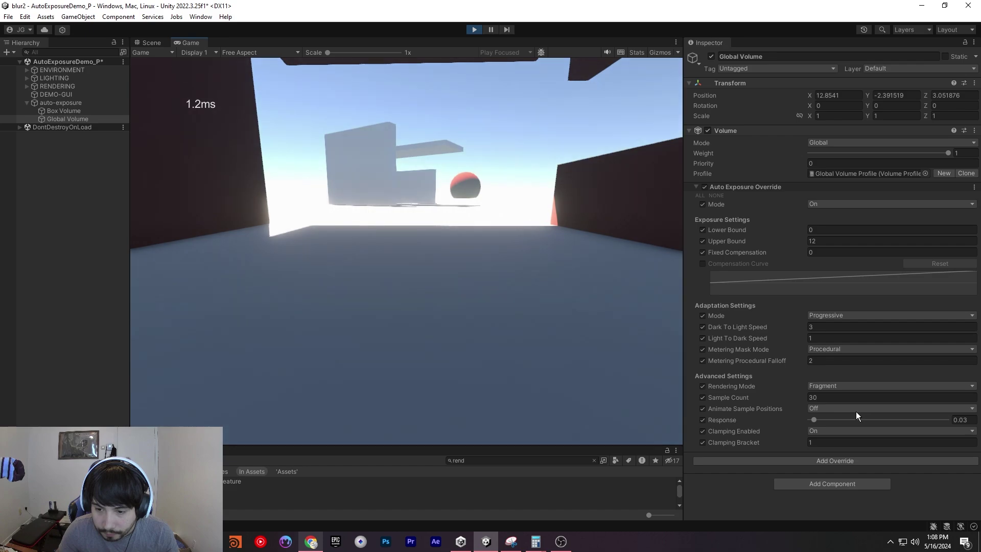
{"action": "left_click", "coordinate": [842, 419]}
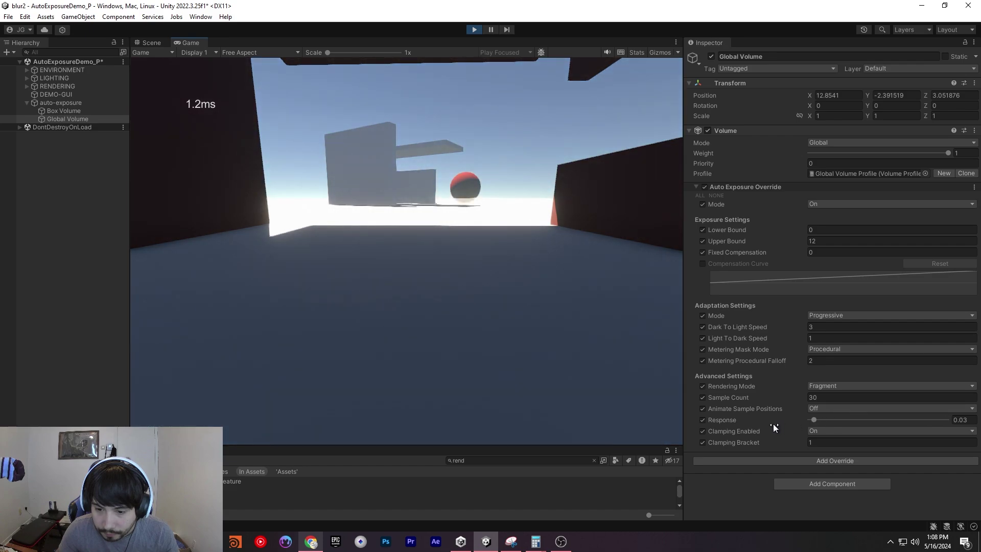
Test the running scene with Clamping Enabled set to Off, and switch it back to On
{"action": "left_click", "coordinate": [865, 432]}
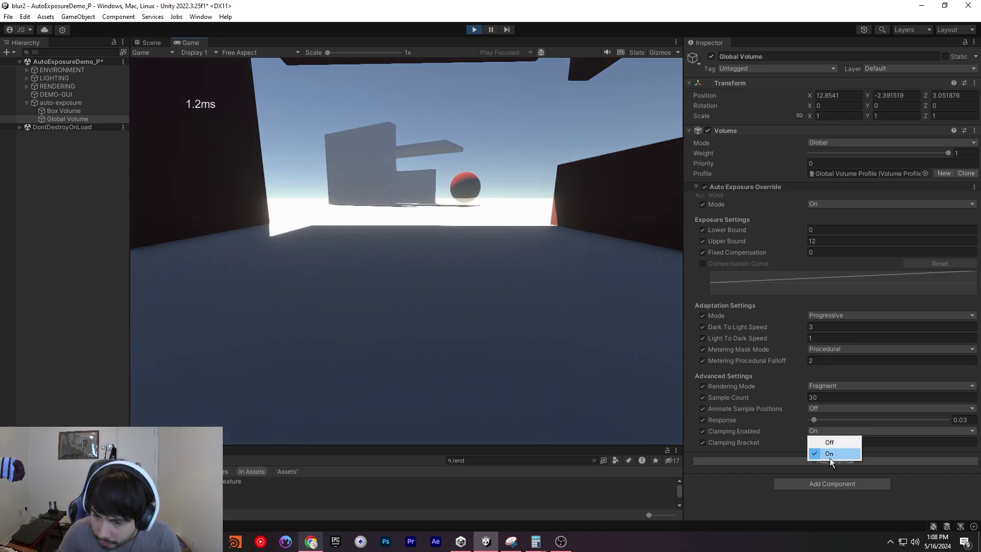
{"action": "left_click", "coordinate": [834, 445]}
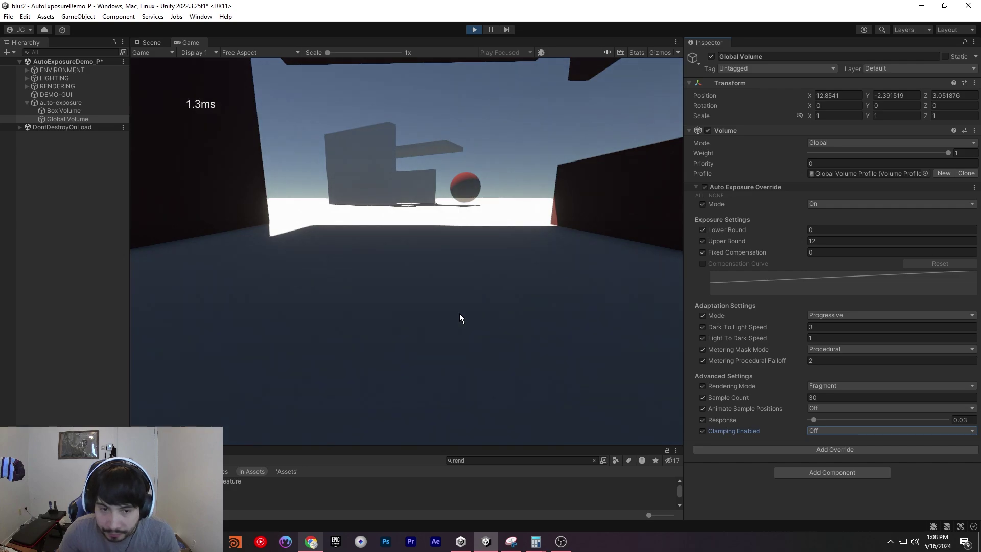
{"action": "left_click", "coordinate": [822, 431]}
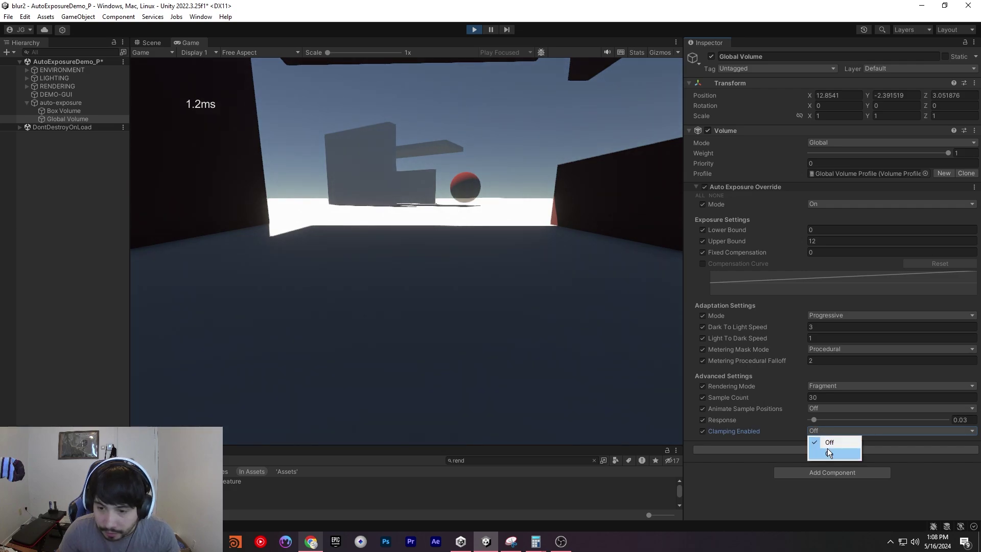
{"action": "left_click", "coordinate": [826, 448]}
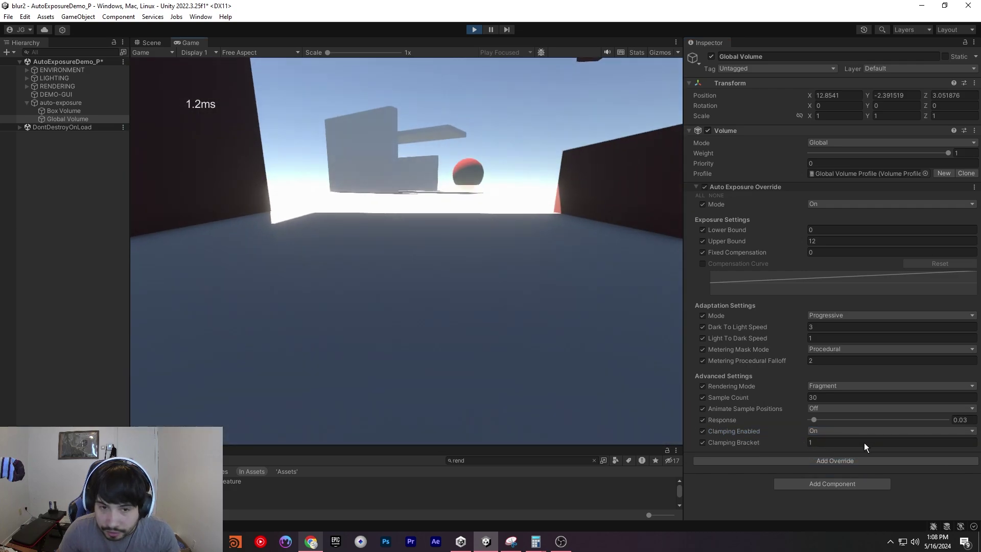